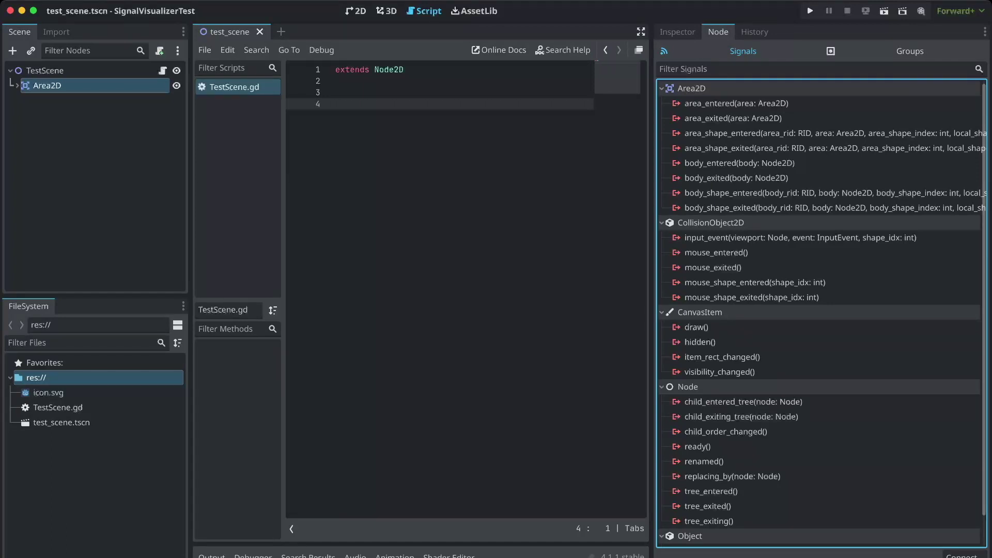
Step: Connect the Area2D's body_entered signal to the TestScene script with the receiver method _on_area_2d_body_entered
click(739, 163)
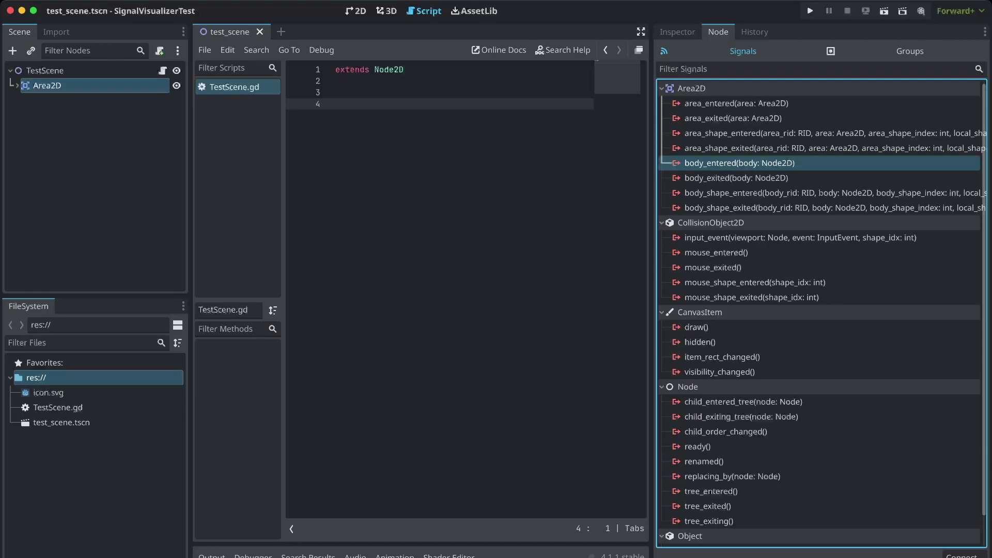
right_click(734, 162)
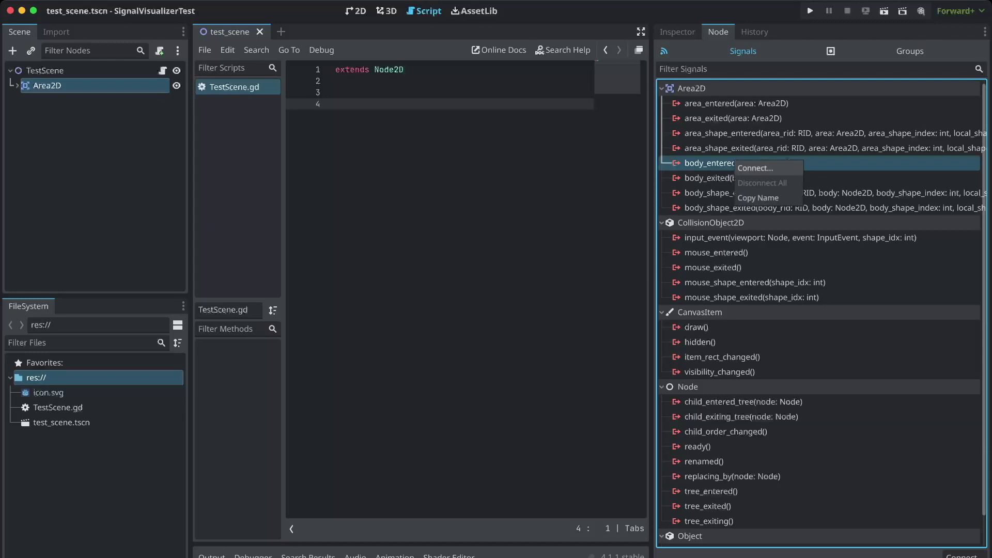
click(755, 167)
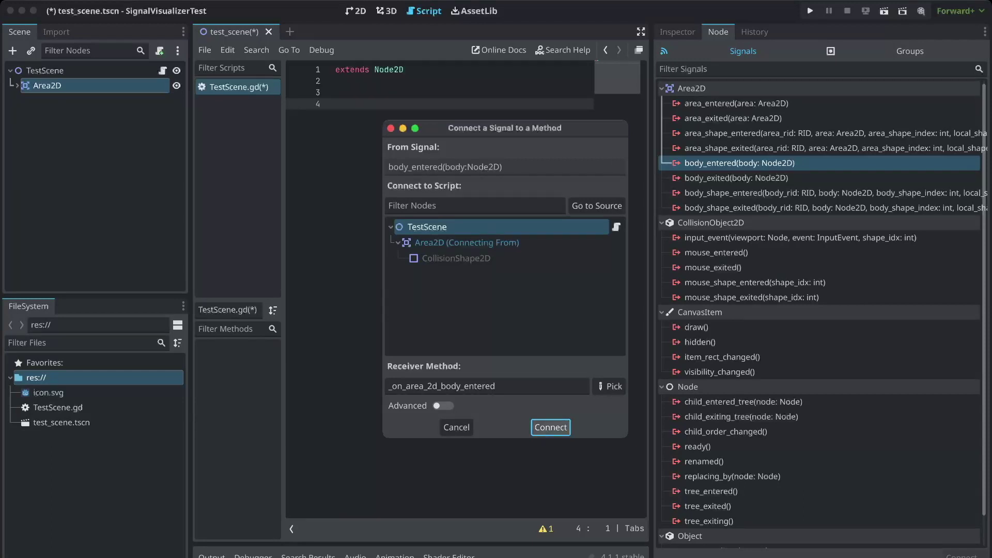
click(550, 427)
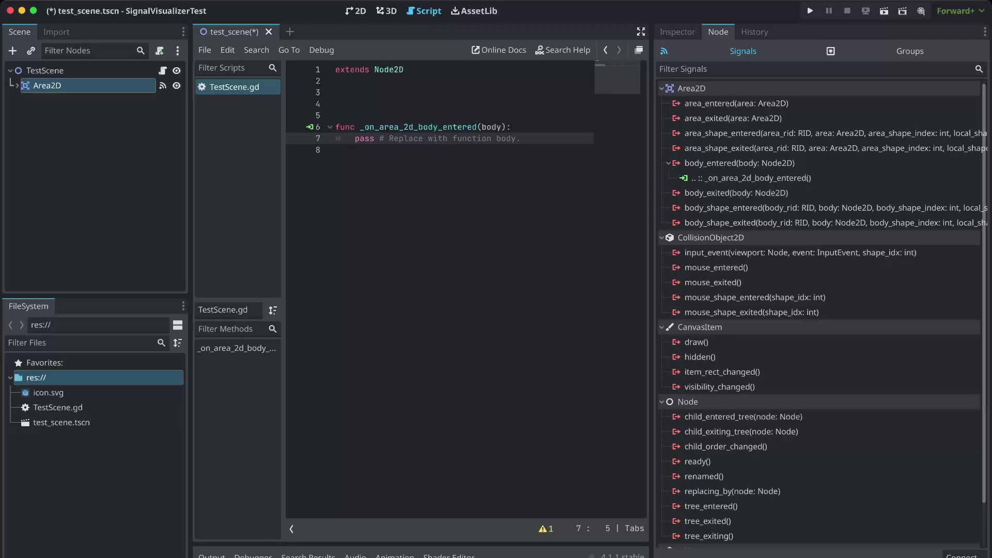
Step: Search the asset library for SignalVisualizer and download the SignalVisualizer asset by MiniGameDev
key(ctrl+F4)
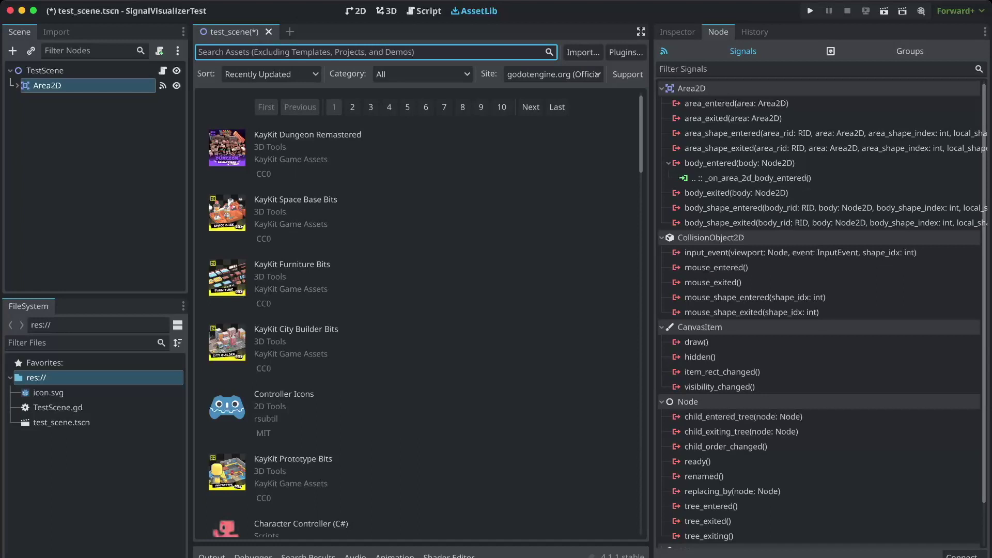
text(SignalVisualizer)
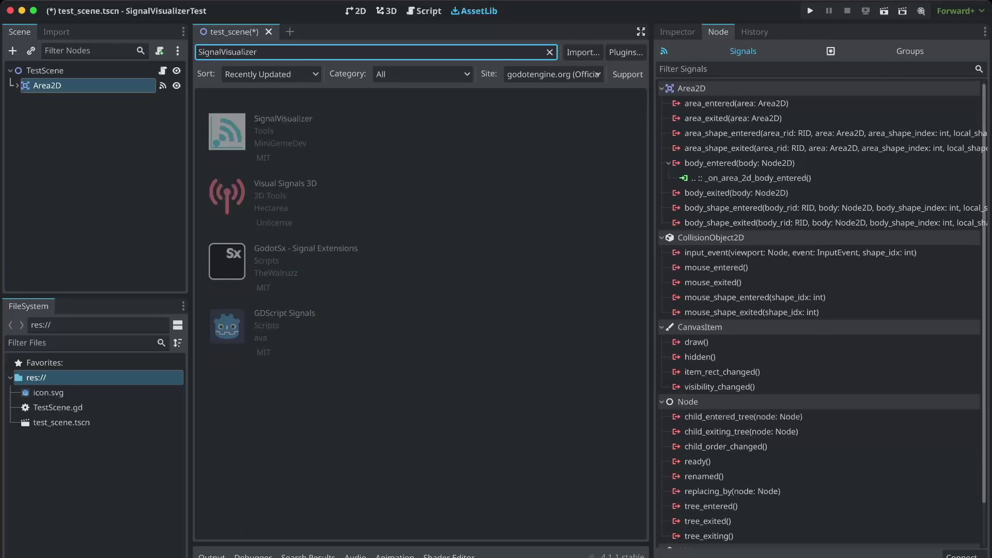
click(283, 119)
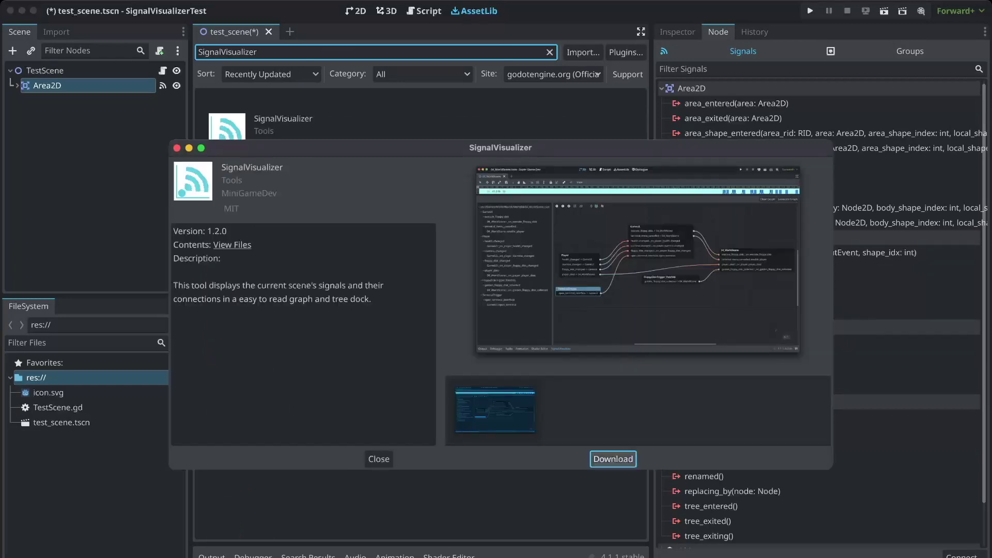
click(612, 459)
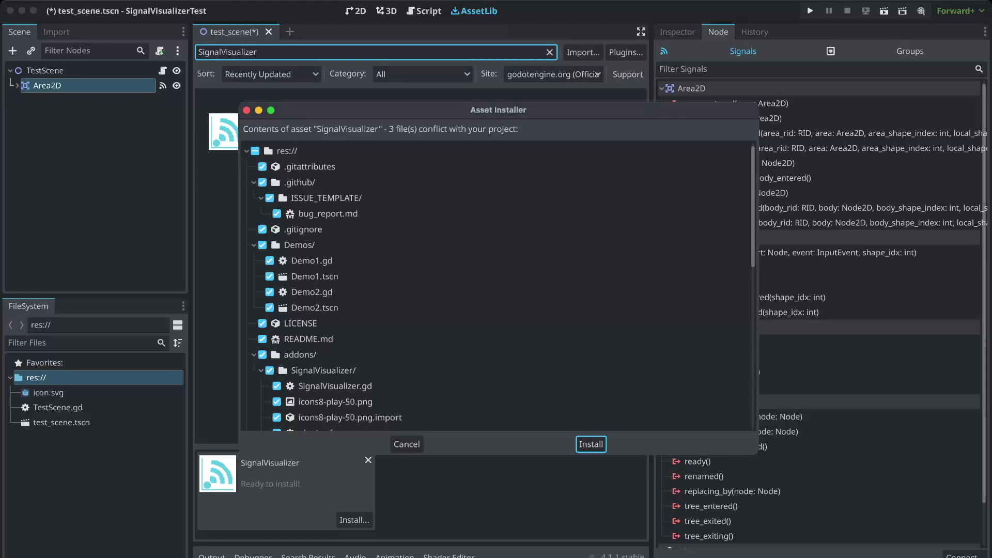
Step: Exclude .gitattributes, .github, .gitignore, Demos, LICENSE and README.md from the SignalVisualizer installation
click(262, 166)
click(263, 183)
click(254, 183)
click(262, 198)
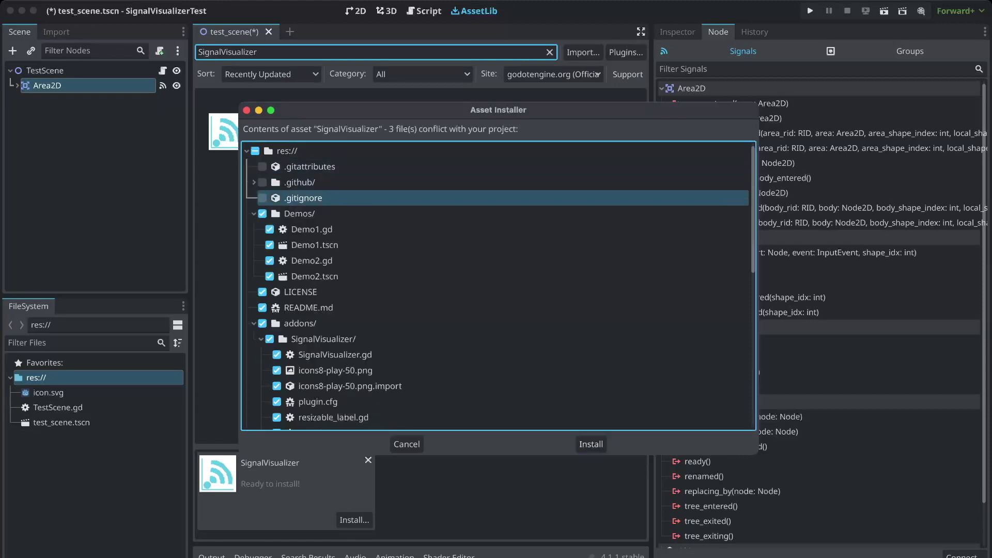
click(262, 214)
click(254, 213)
click(263, 229)
click(262, 245)
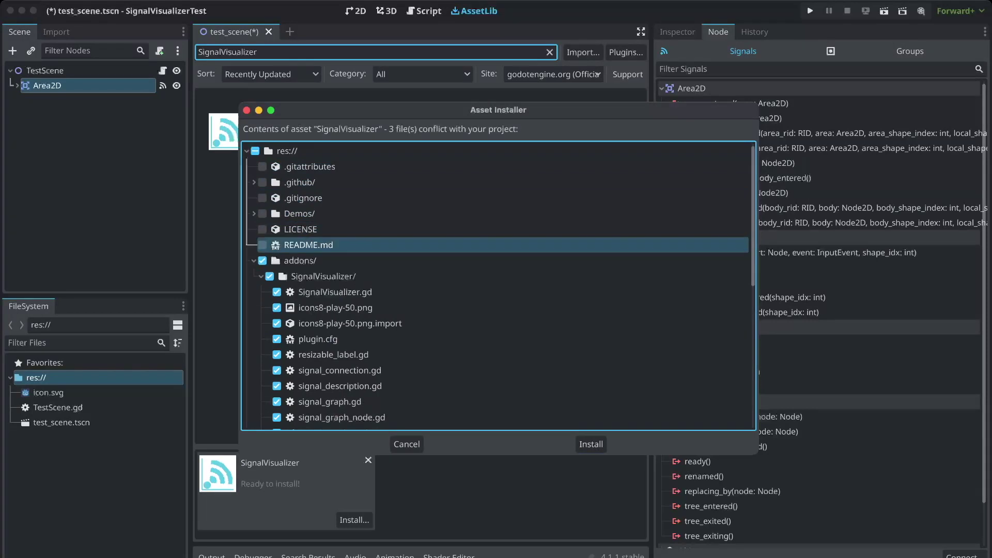
Step: Exclude the images folder as well and install only the addons/SignalVisualizer files into the project
click(261, 276)
click(262, 324)
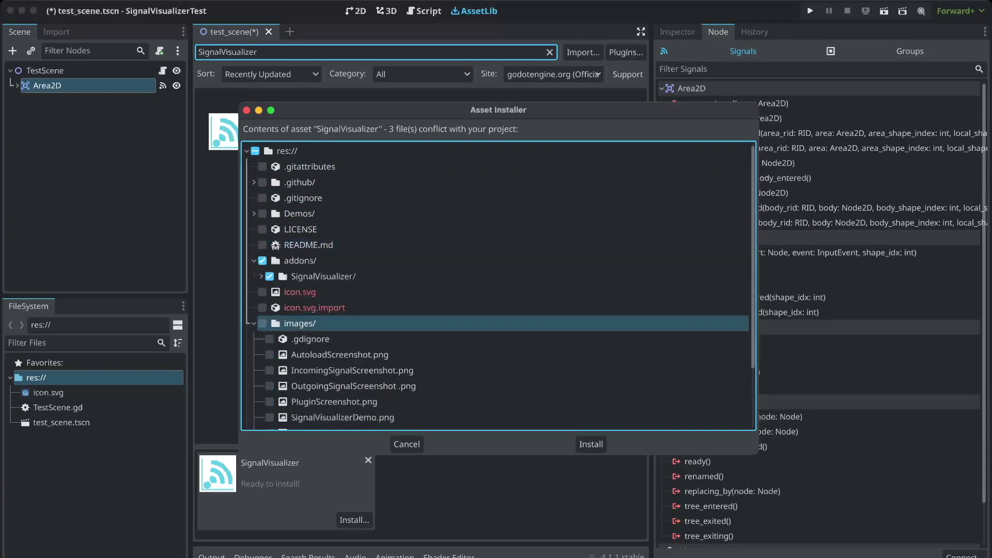
click(254, 324)
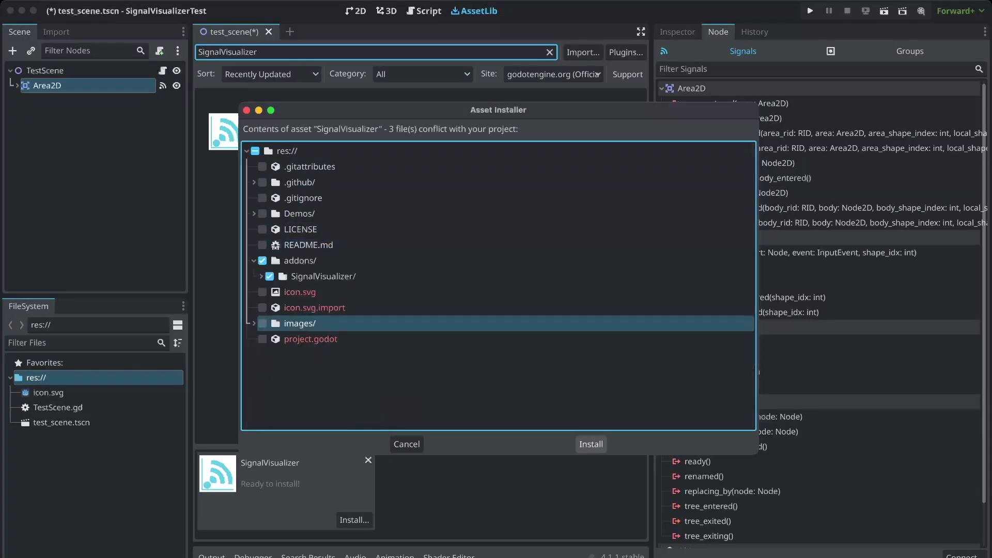
click(591, 444)
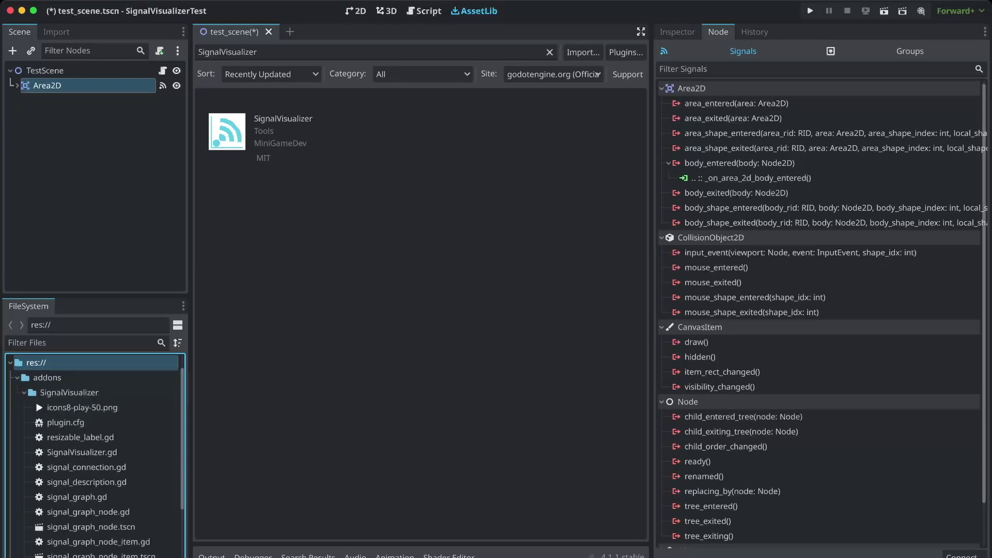
Step: Enable the SignalVisualizer plugin in the project settings and close the settings
scroll(95, 455, up, 4)
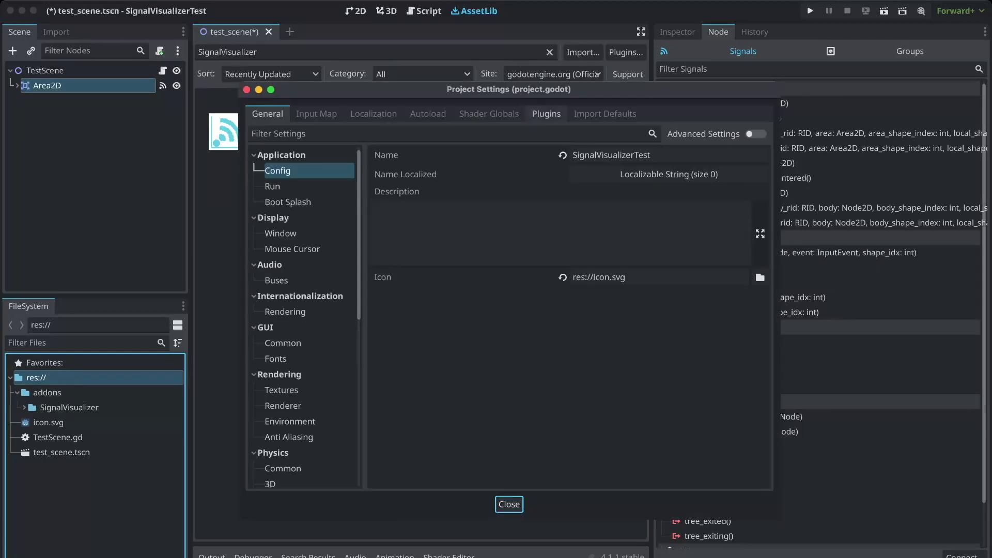
click(546, 114)
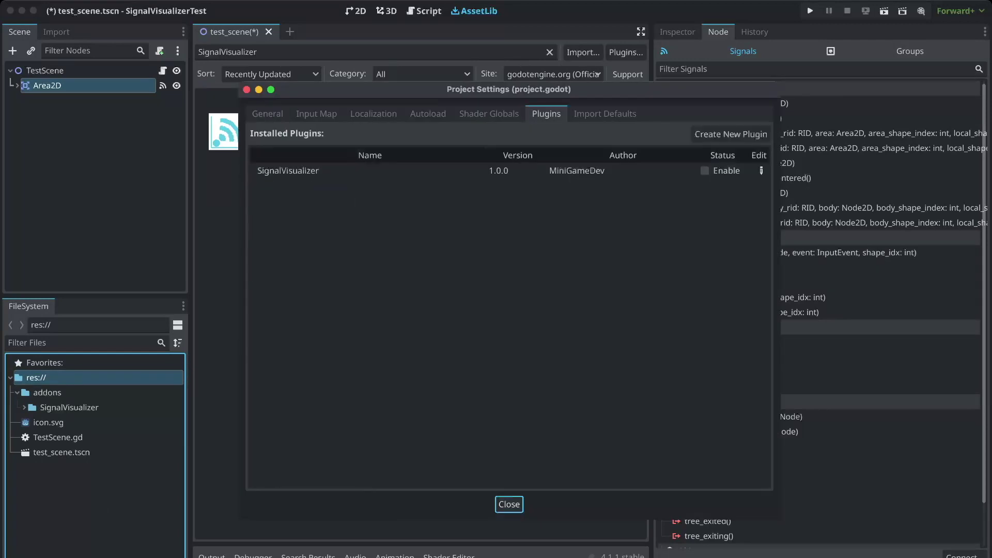
click(704, 170)
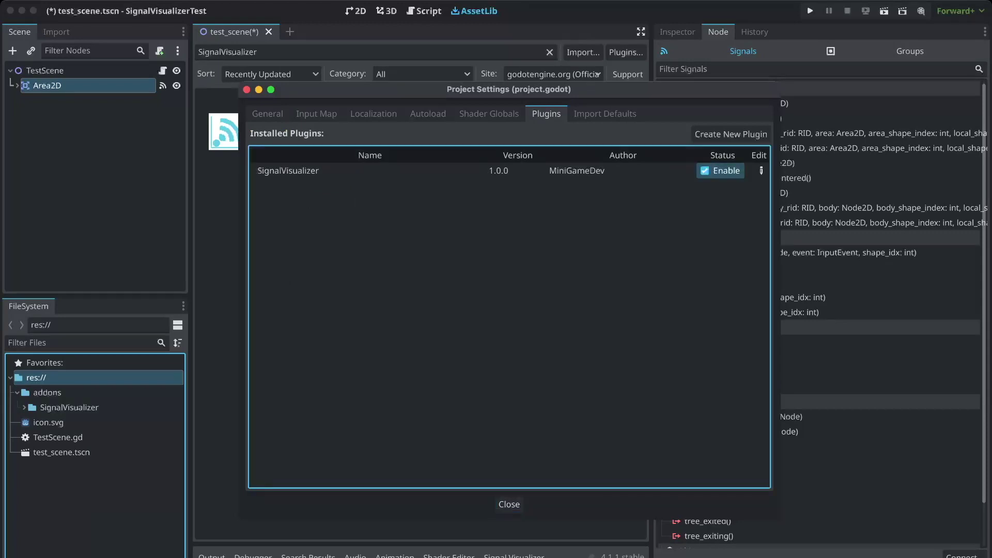
key(Escape)
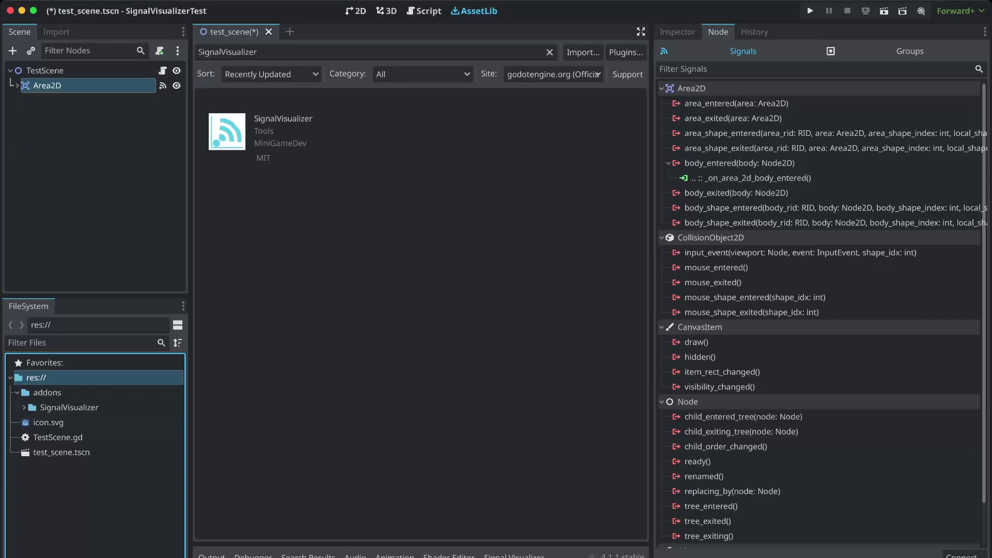
Step: Open the Signal Visualizer, enlarge its area in height and width, and generate the signal graph for the test scene
click(514, 556)
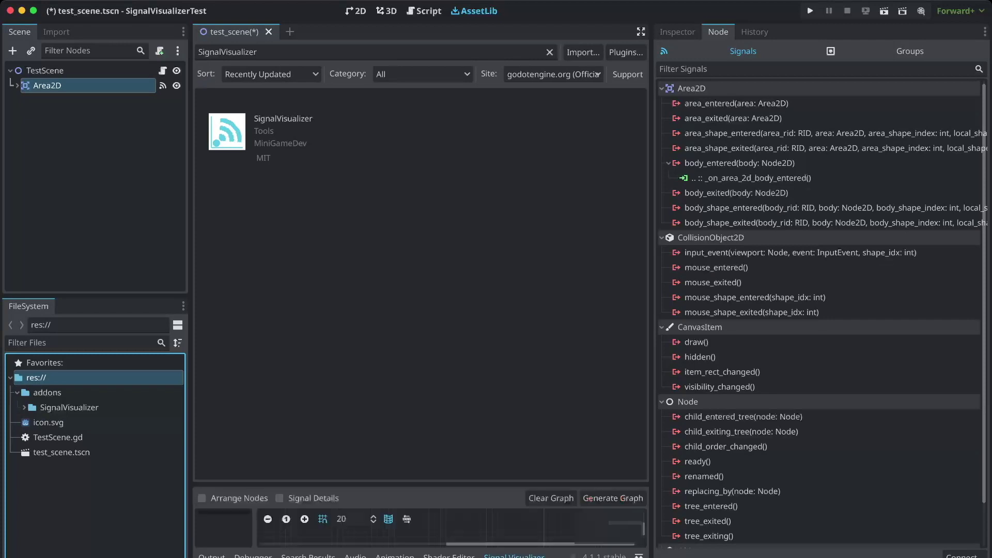
drag(421, 484, 421, 256)
drag(651, 295, 810, 295)
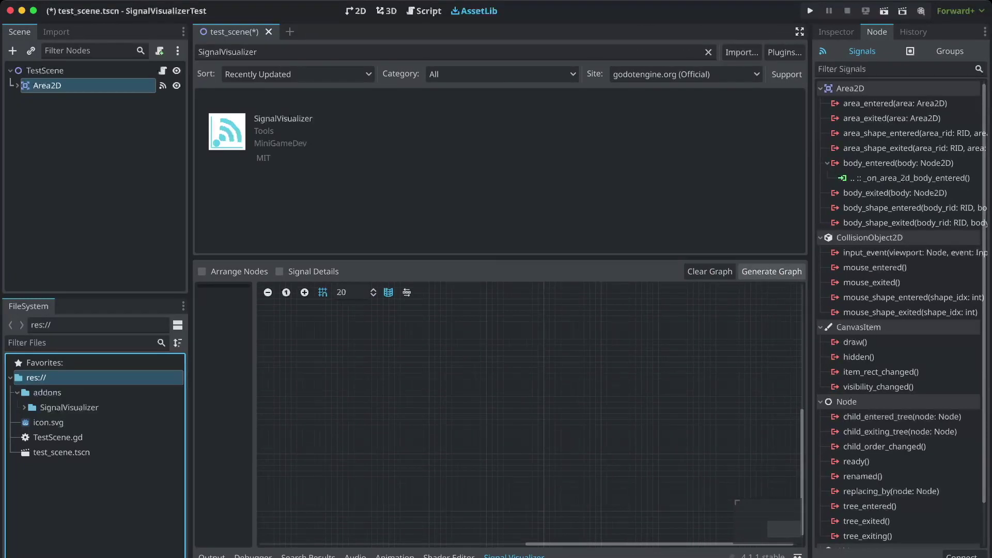
click(772, 272)
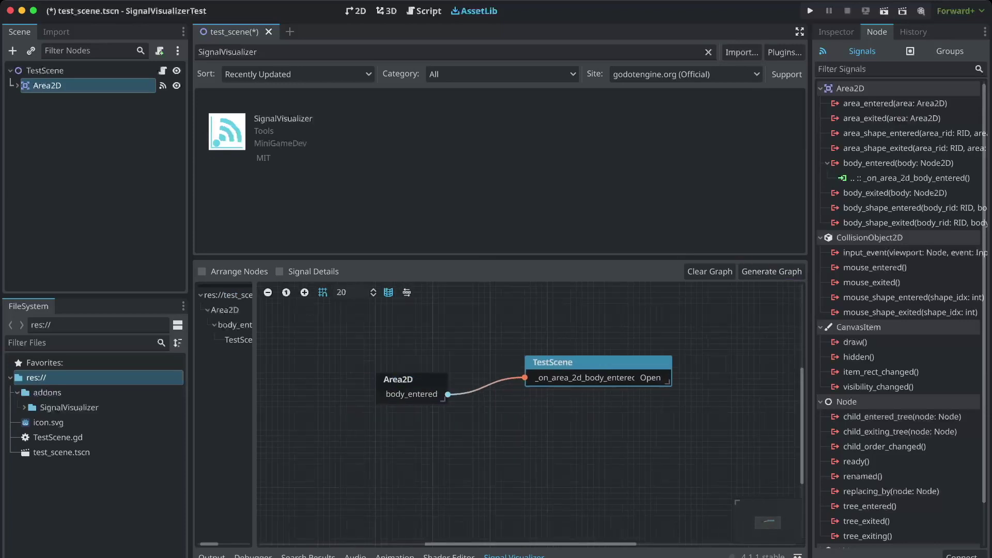
Step: Lay out the signal graph by repositioning the Area2D node and widening the signal tree and TestScene node to fit their full names
drag(412, 381, 389, 399)
drag(255, 415, 377, 414)
middle_drag(607, 414, 554, 409)
drag(737, 378, 791, 396)
scroll(592, 401, right, 2)
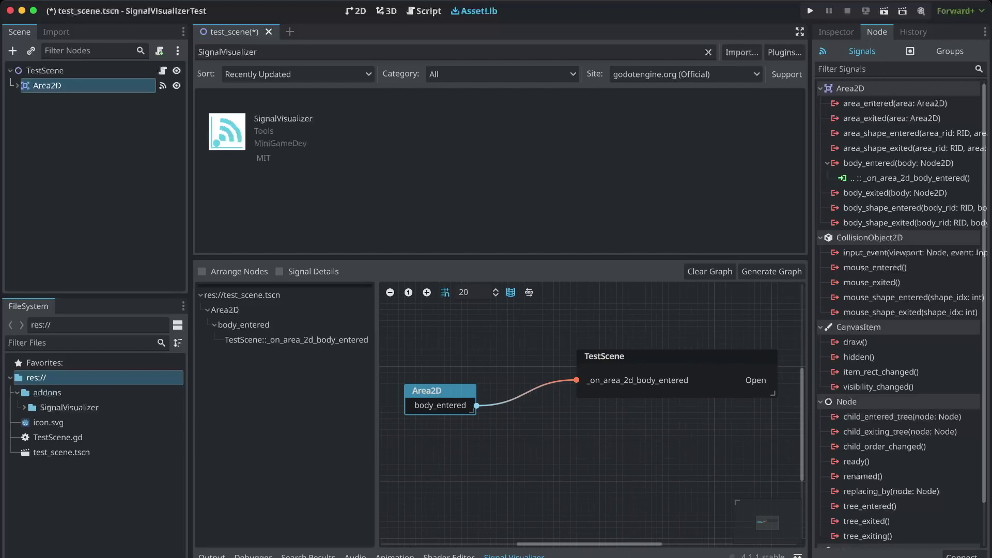
Step: Return to the TestScene.gd script containing the _on_area_2d_body_entered function, keeping the signal graph open
click(454, 51)
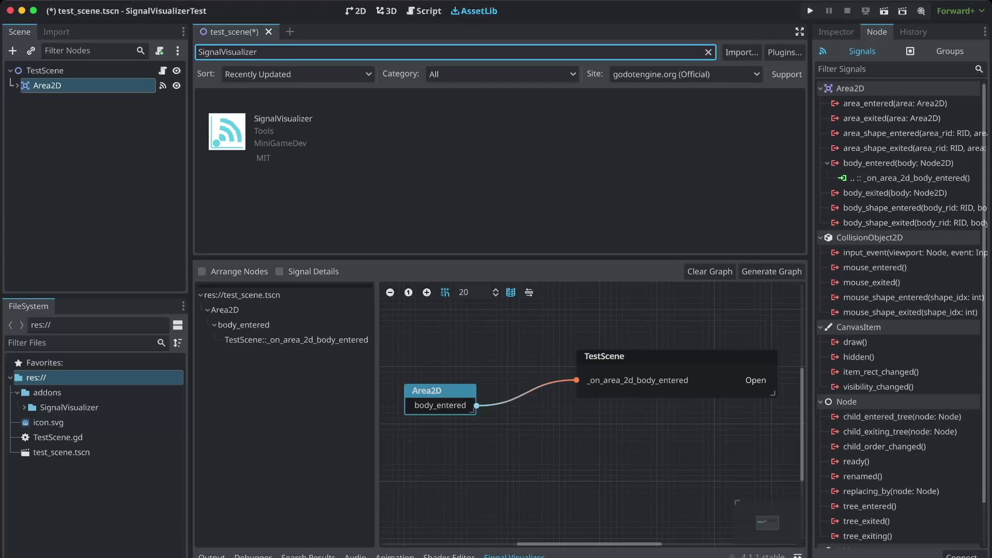
key(ctrl+F3)
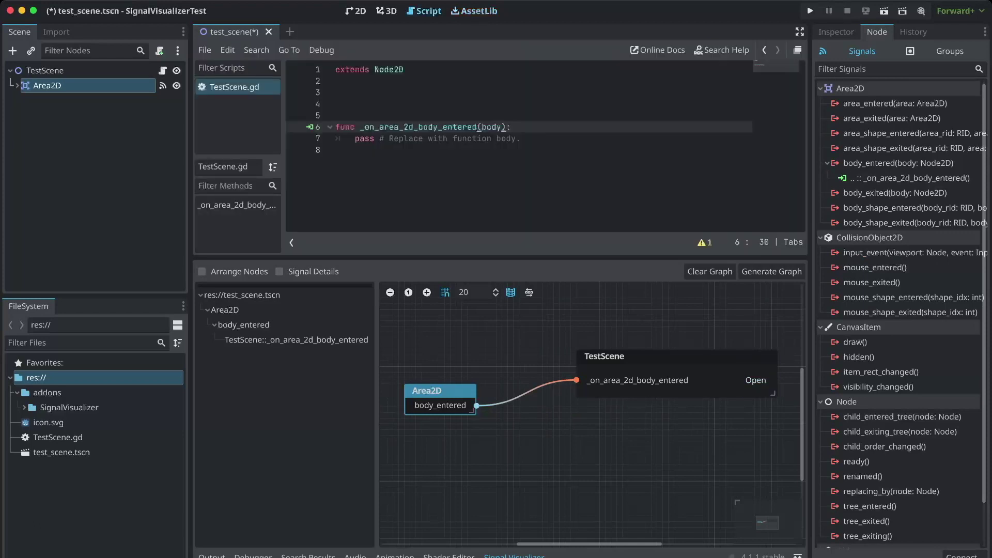